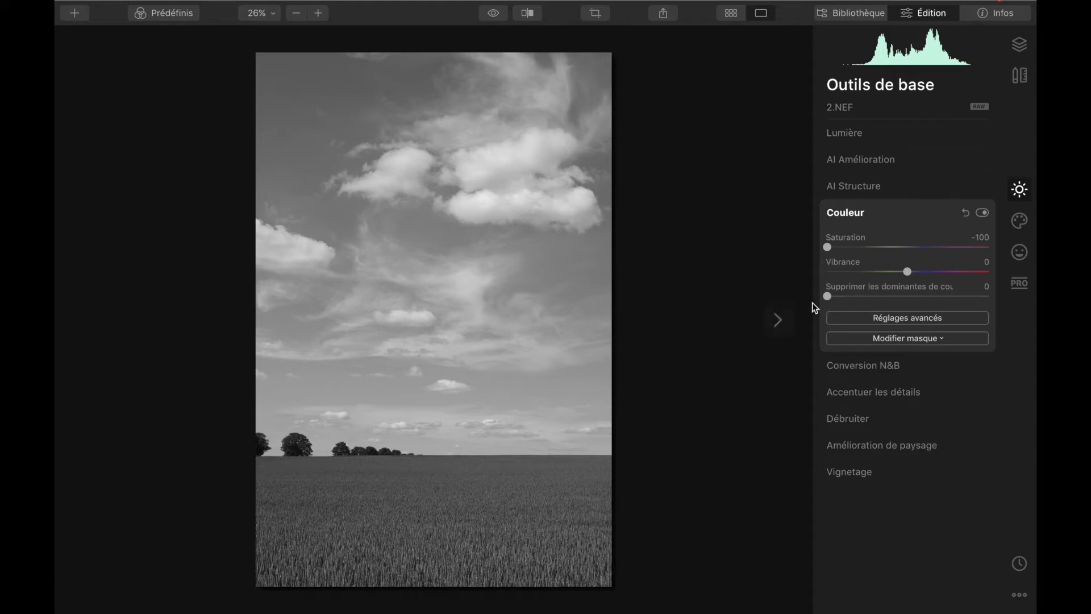
- Reset the photo's Saturation to 0 and convert the image to black and white with Conversion N&B
{"action": "double_click", "coordinate": [900, 246]}
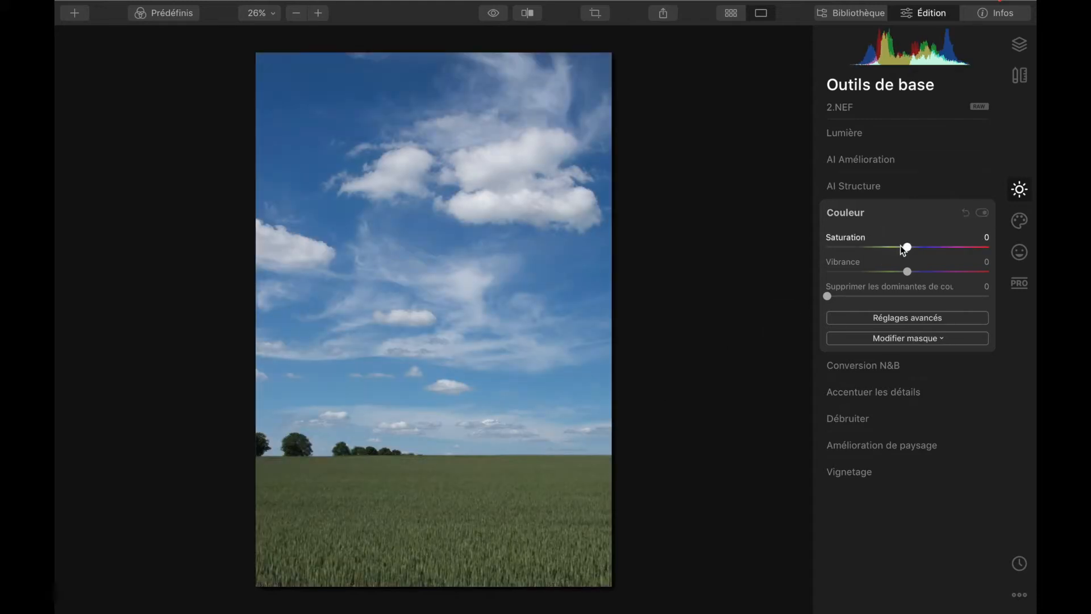
{"action": "left_click", "coordinate": [847, 214]}
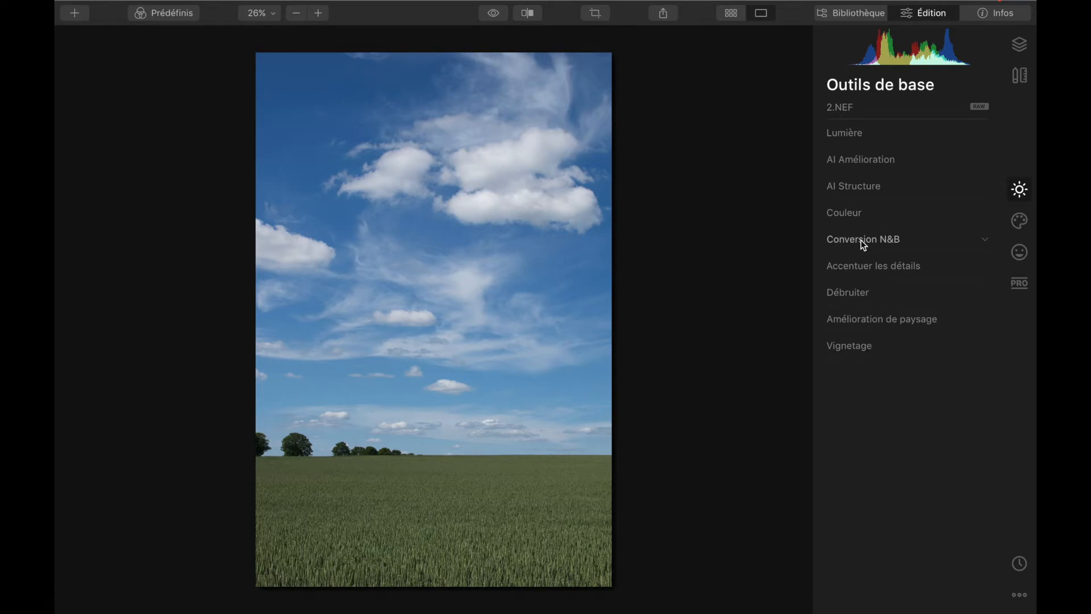
{"action": "left_click", "coordinate": [861, 240]}
{"action": "left_click", "coordinate": [900, 264]}
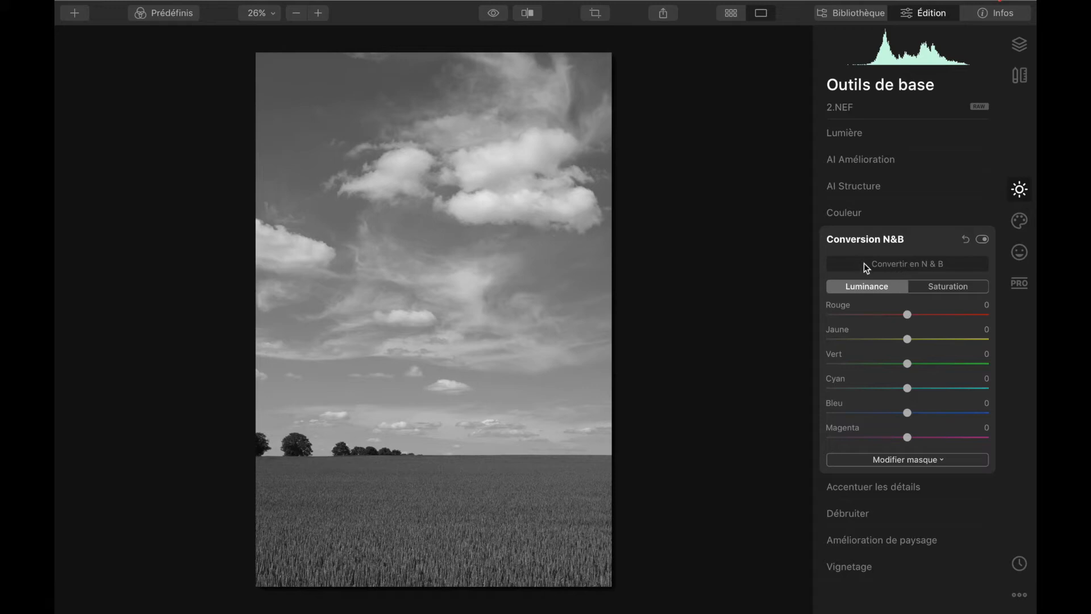
{"action": "left_click", "coordinate": [868, 244]}
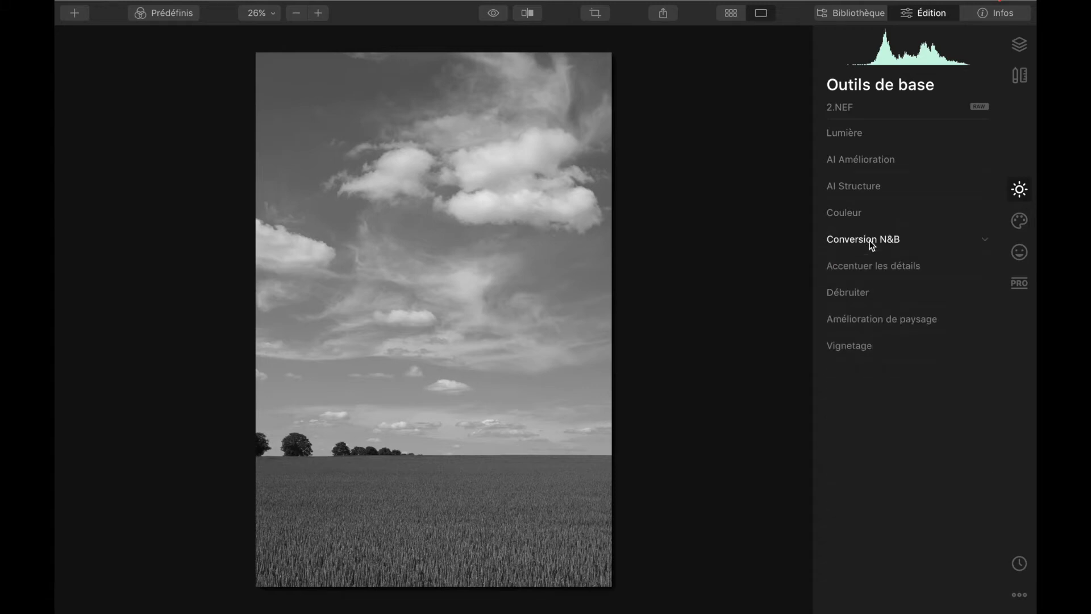
- Open the Lumière tool and expand its advanced settings to reach the whites and blacks adjustments
{"action": "left_click", "coordinate": [853, 134]}
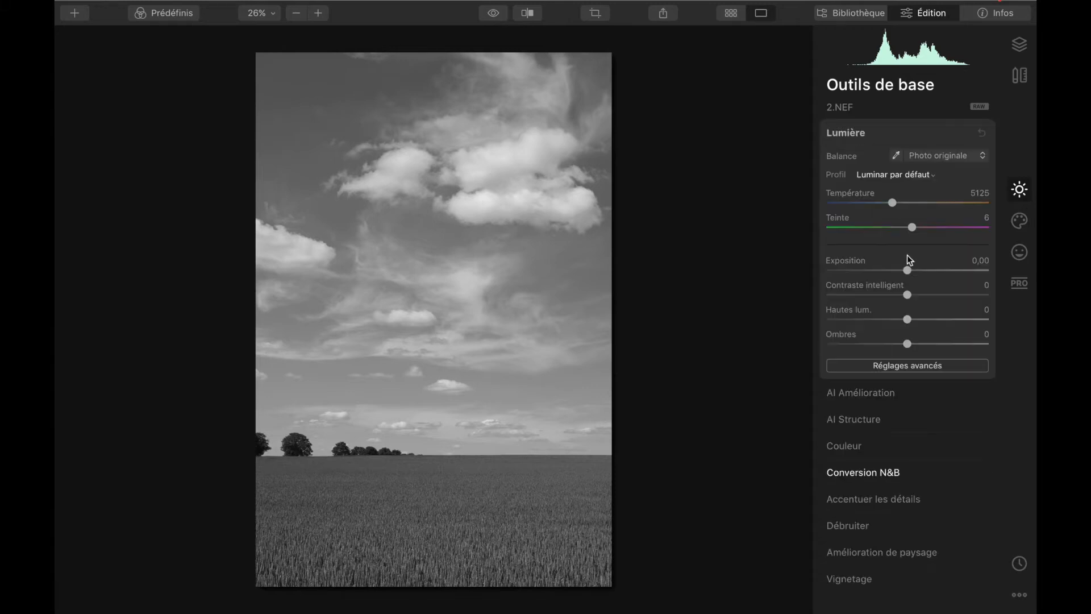
{"action": "left_click", "coordinate": [914, 367]}
{"action": "scroll", "coordinate": [916, 373], "scroll_direction": "down", "scroll_amount": 2}
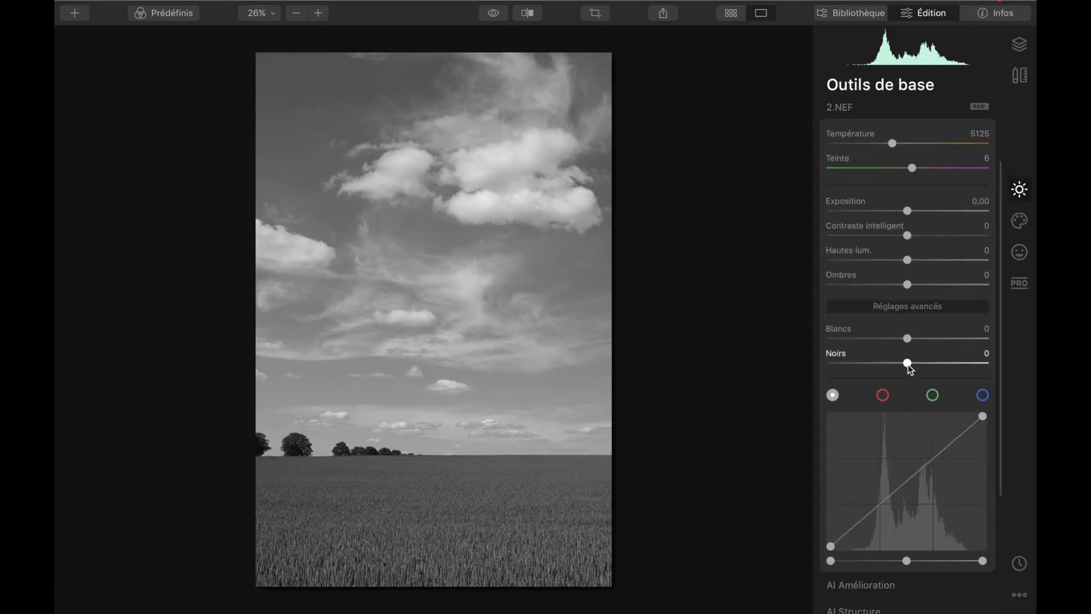
- Try various Blancs and Noirs amounts, including Noirs -100 and Blancs 43, and reset both to 0
{"action": "left_click_drag", "start_coordinate": [908, 363], "coordinate": [913, 340]}
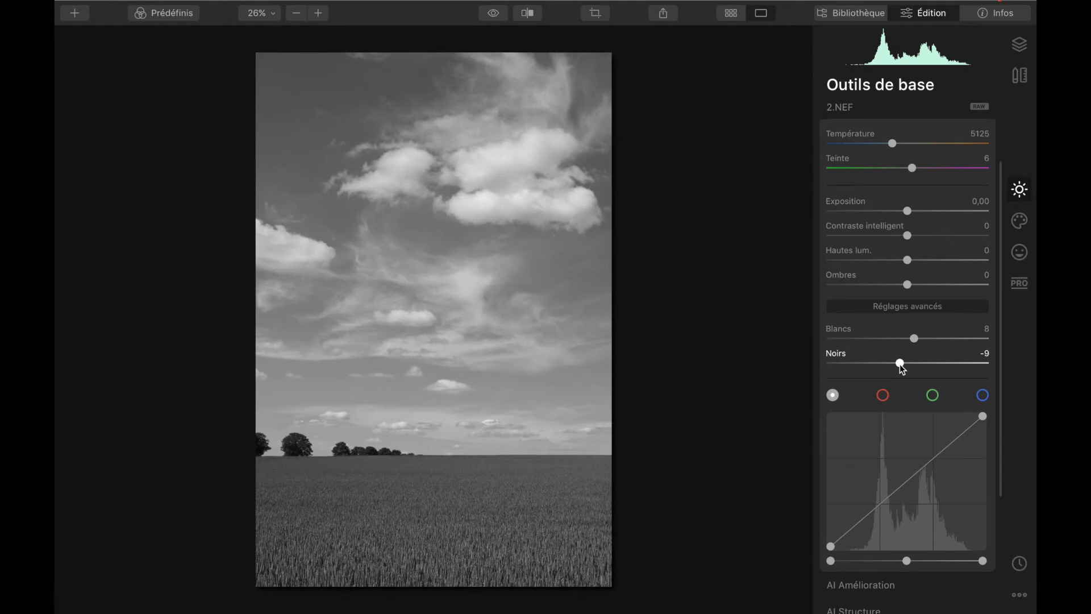
{"action": "left_click", "coordinate": [899, 364], "text": "alt"}
{"action": "left_click_drag", "start_coordinate": [901, 366], "coordinate": [826, 363]}
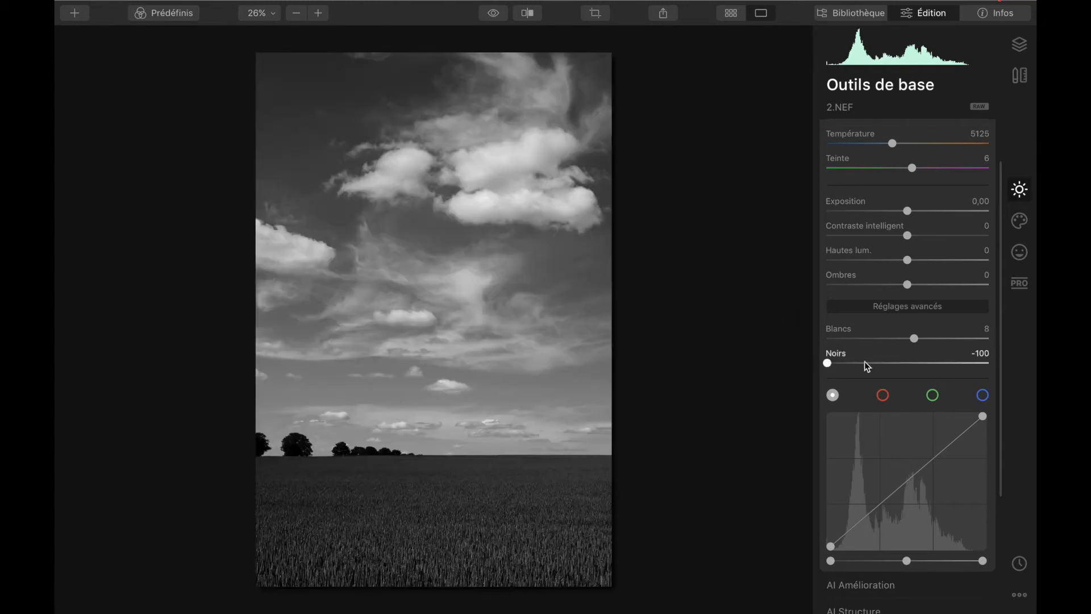
{"action": "mouse_move", "coordinate": [830, 364]}
{"action": "left_mouse_down"}
{"action": "mouse_move", "coordinate": [875, 365]}
{"action": "mouse_move", "coordinate": [829, 363]}
{"action": "mouse_move", "coordinate": [869, 370]}
{"action": "mouse_move", "coordinate": [851, 362]}
{"action": "left_mouse_up"}
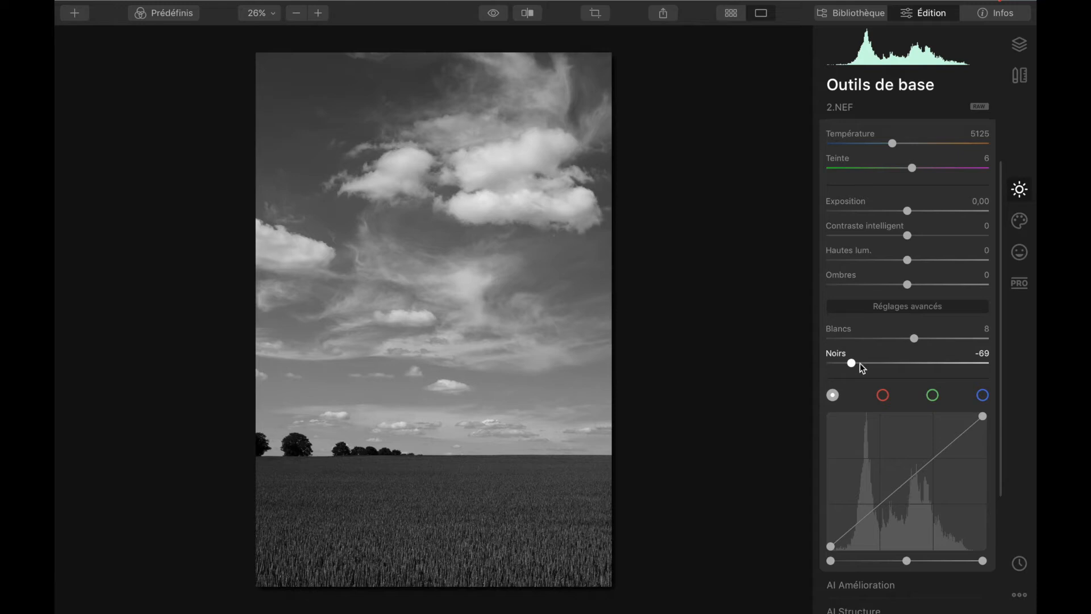
{"action": "left_click_drag", "start_coordinate": [914, 338], "coordinate": [952, 348]}
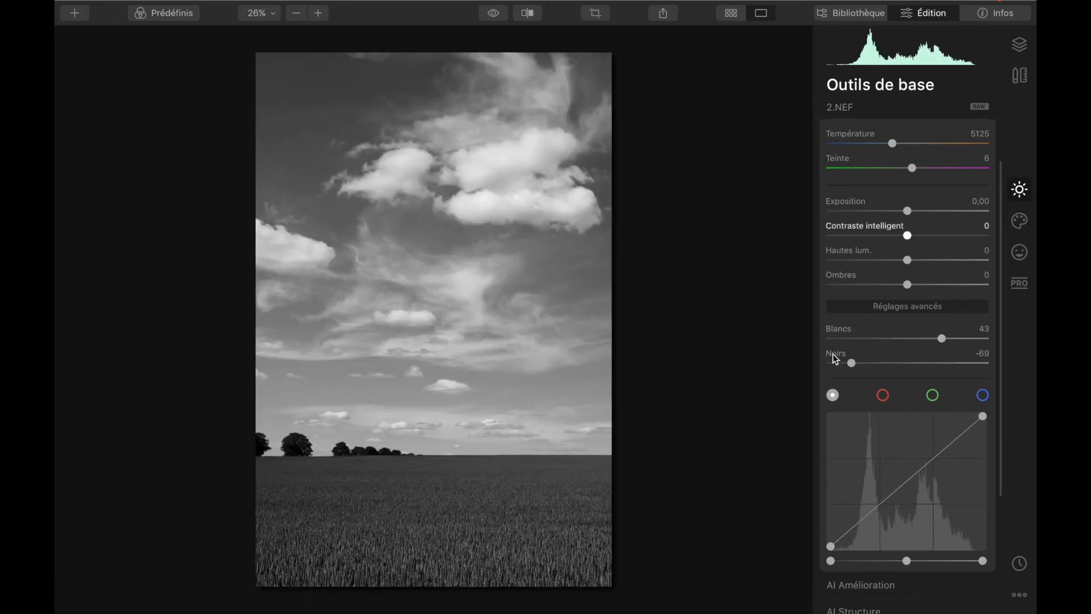
{"action": "left_click_drag", "start_coordinate": [852, 364], "coordinate": [879, 342]}
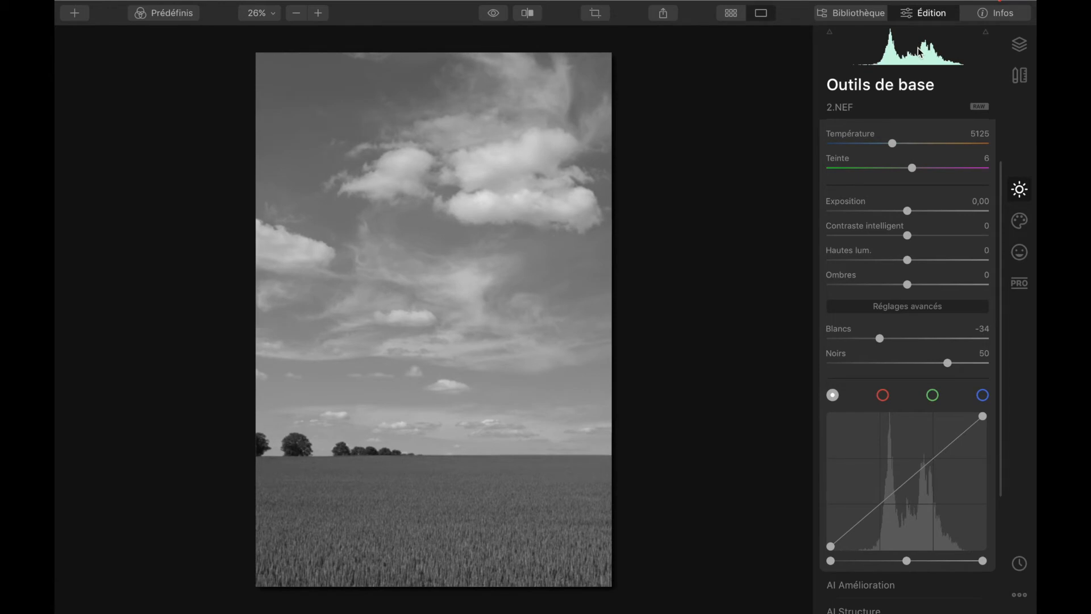
{"action": "double_click", "coordinate": [906, 340]}
{"action": "double_click", "coordinate": [917, 364]}
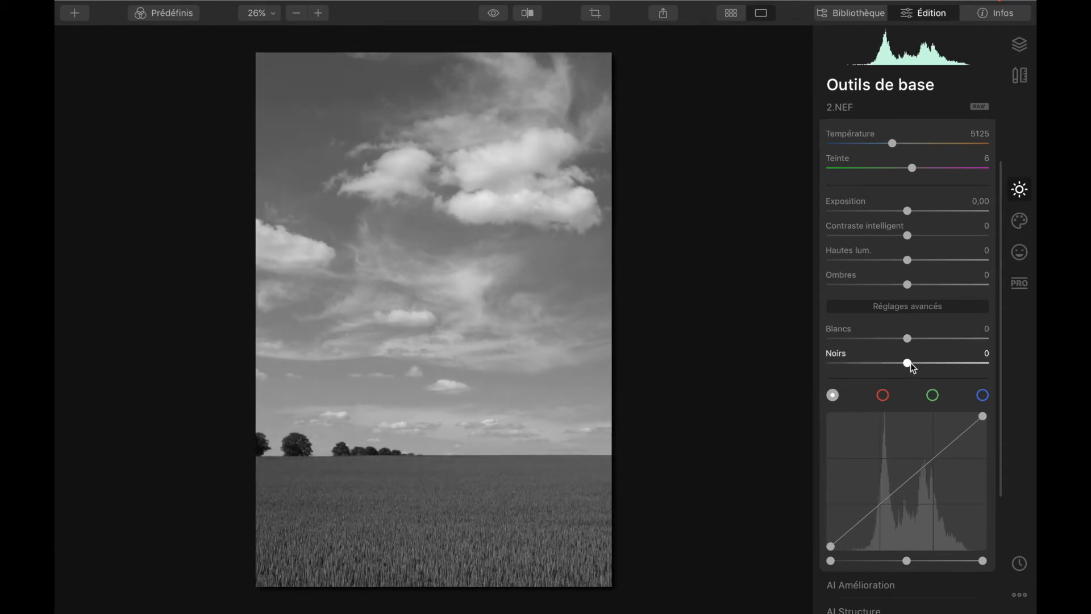
- Set Noirs to -79 and Blancs to 33 to strengthen the photo's contrast
{"action": "left_click_drag", "start_coordinate": [909, 366], "coordinate": [843, 366]}
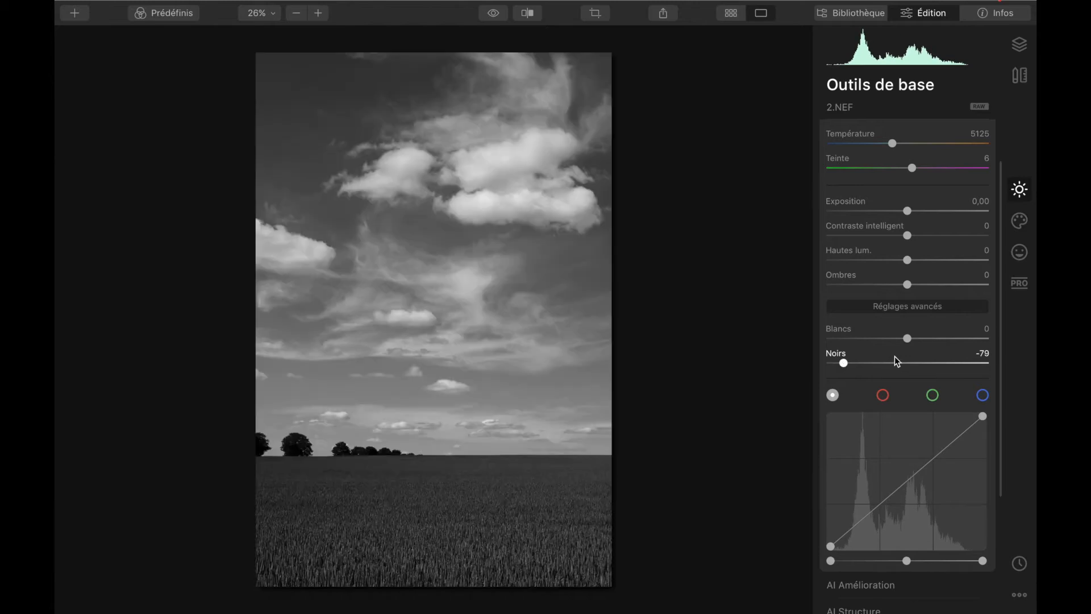
{"action": "left_click_drag", "start_coordinate": [908, 339], "coordinate": [936, 341]}
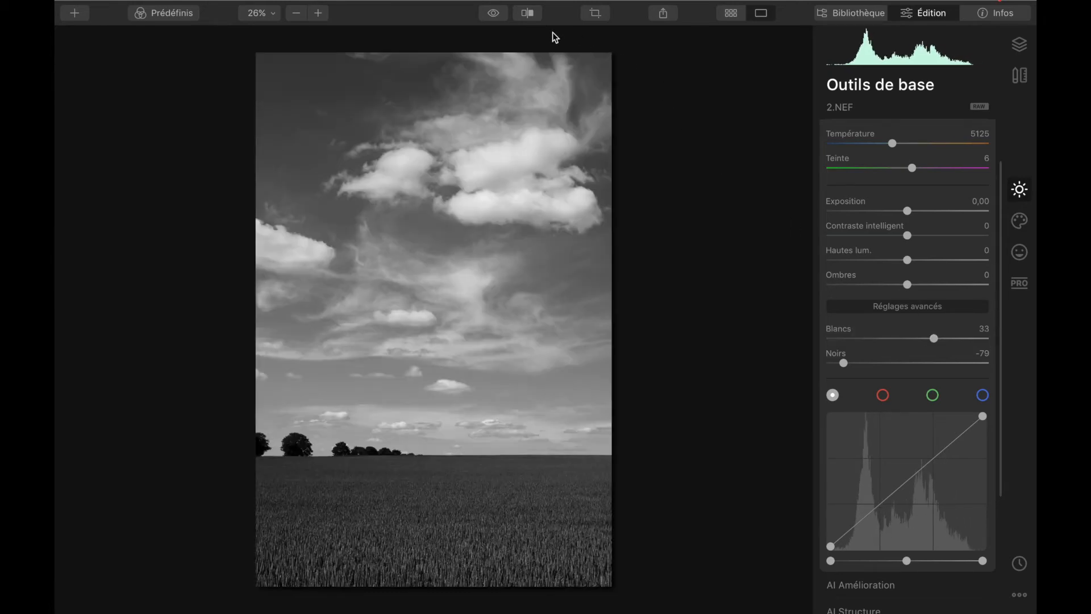
- Compare the contrast-adjusted photo with its original version several times
{"action": "left_click", "coordinate": [500, 16]}
{"action": "left_click", "coordinate": [500, 16]}
{"action": "left_click", "coordinate": [500, 16]}
{"action": "left_click", "coordinate": [500, 15]}
{"action": "left_click", "coordinate": [500, 16]}
{"action": "left_click", "coordinate": [500, 16]}
{"action": "left_click", "coordinate": [500, 16]}
{"action": "left_click", "coordinate": [500, 15]}
- Crop the photo slightly inward from its upper-left corner at the Originale ratio and apply the crop
{"action": "left_click", "coordinate": [594, 14]}
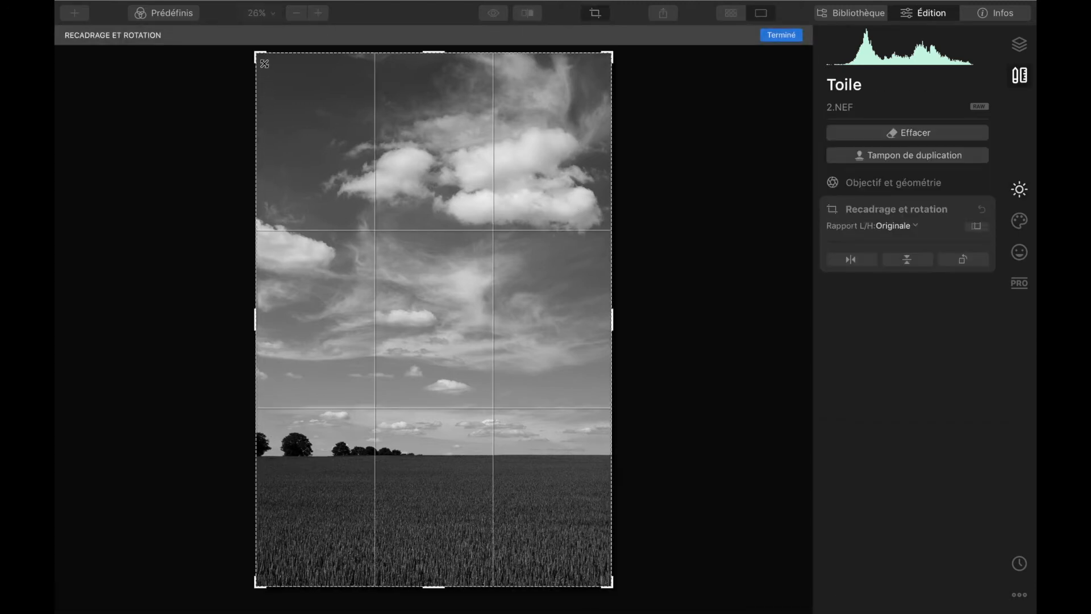
{"action": "left_click_drag", "start_coordinate": [260, 55], "coordinate": [269, 57]}
{"action": "left_click", "coordinate": [782, 36]}
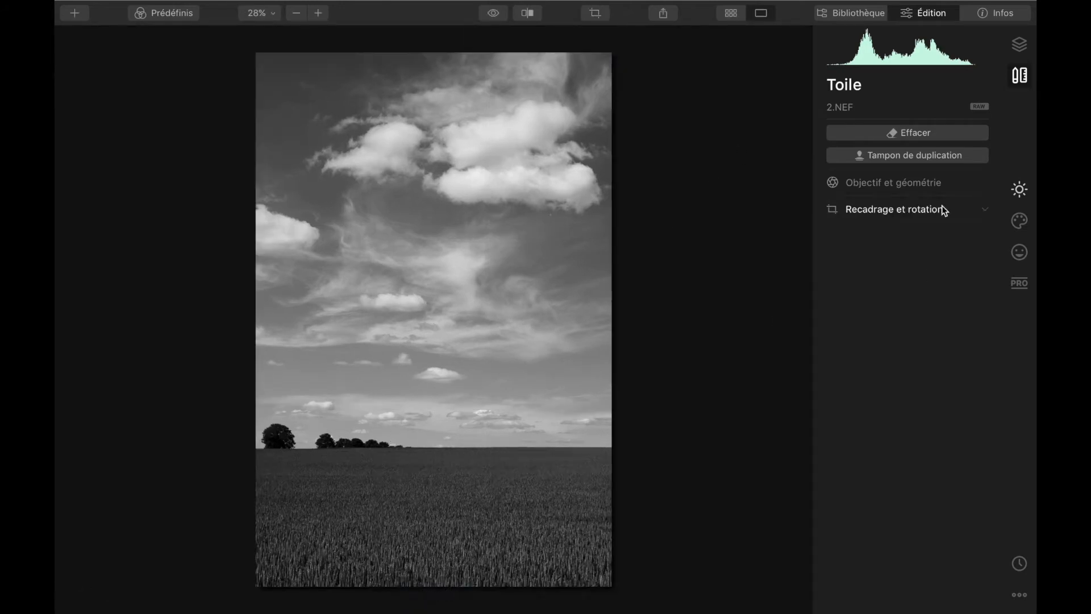
- Set Ombres to 31 and Exposition to 0,29 in Lumière, comparing the result with the original photo
{"action": "left_click", "coordinate": [1018, 189]}
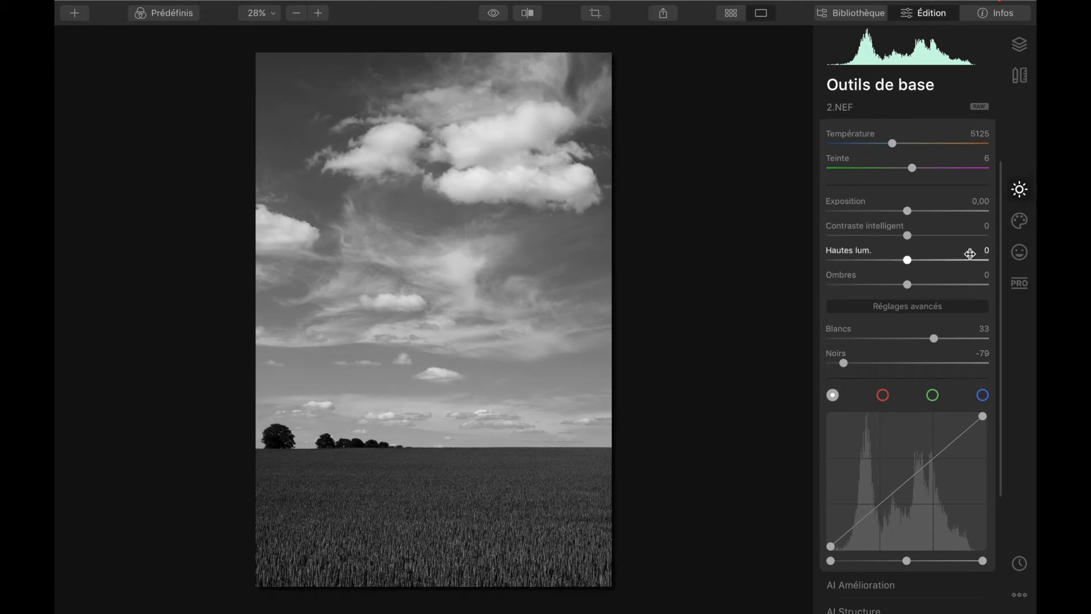
{"action": "left_click_drag", "start_coordinate": [908, 287], "coordinate": [933, 283]}
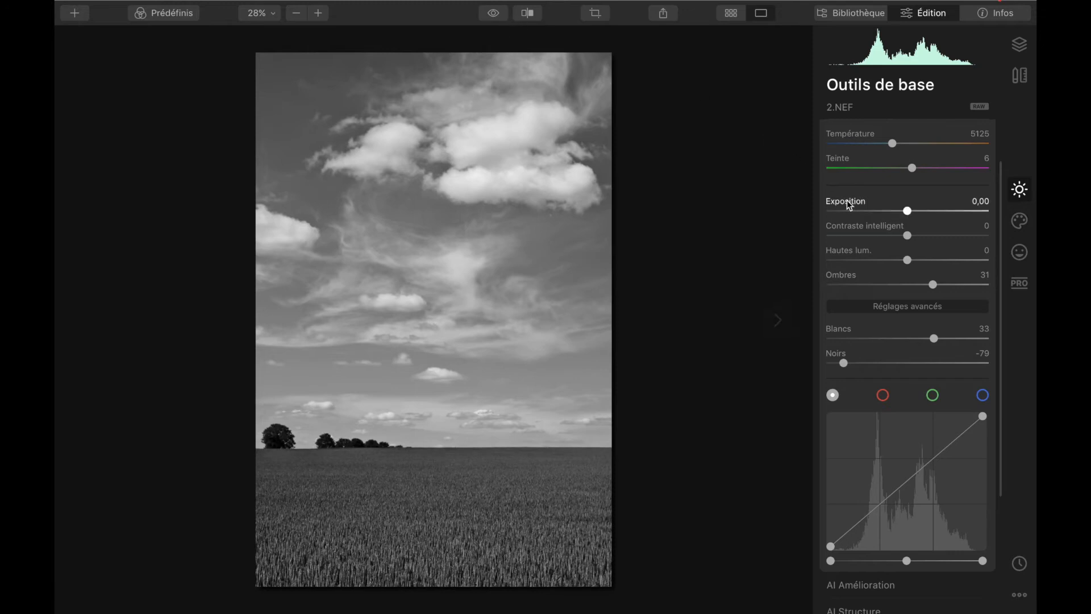
{"action": "left_click_drag", "start_coordinate": [908, 211], "coordinate": [915, 215]}
{"action": "left_click", "coordinate": [496, 16]}
{"action": "left_click", "coordinate": [496, 16]}
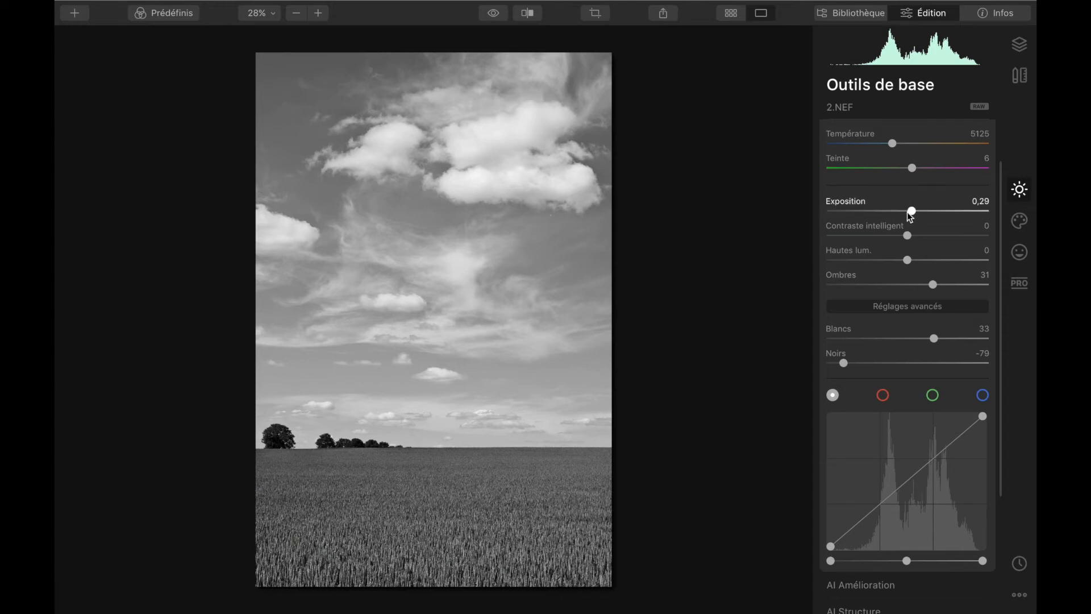
{"action": "left_click", "coordinate": [496, 18]}
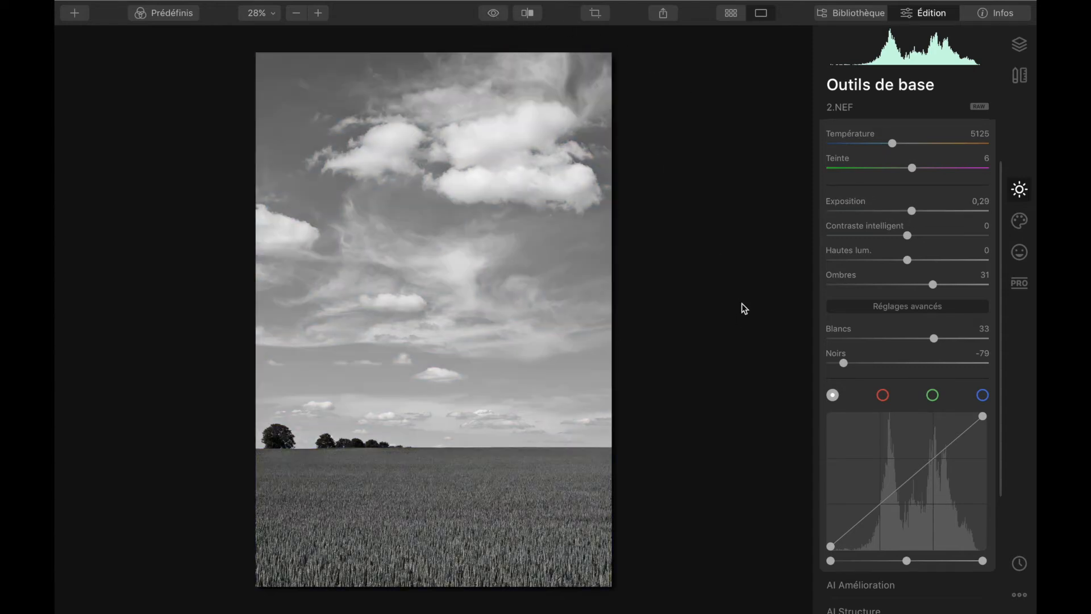
- Darken the sky in Conversion N&B by setting the luminance of Bleu to -32 and Cyan to -17
{"action": "scroll", "coordinate": [925, 377], "scroll_direction": "down", "scroll_amount": 2}
{"action": "scroll", "coordinate": [925, 377], "scroll_direction": "down", "scroll_amount": 4}
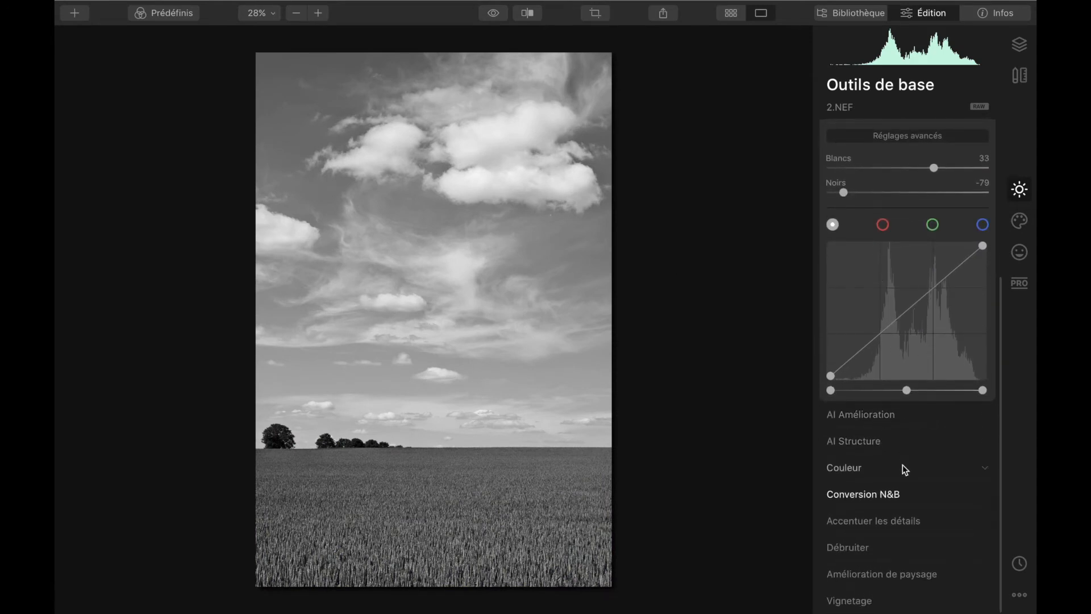
{"action": "left_click", "coordinate": [879, 499]}
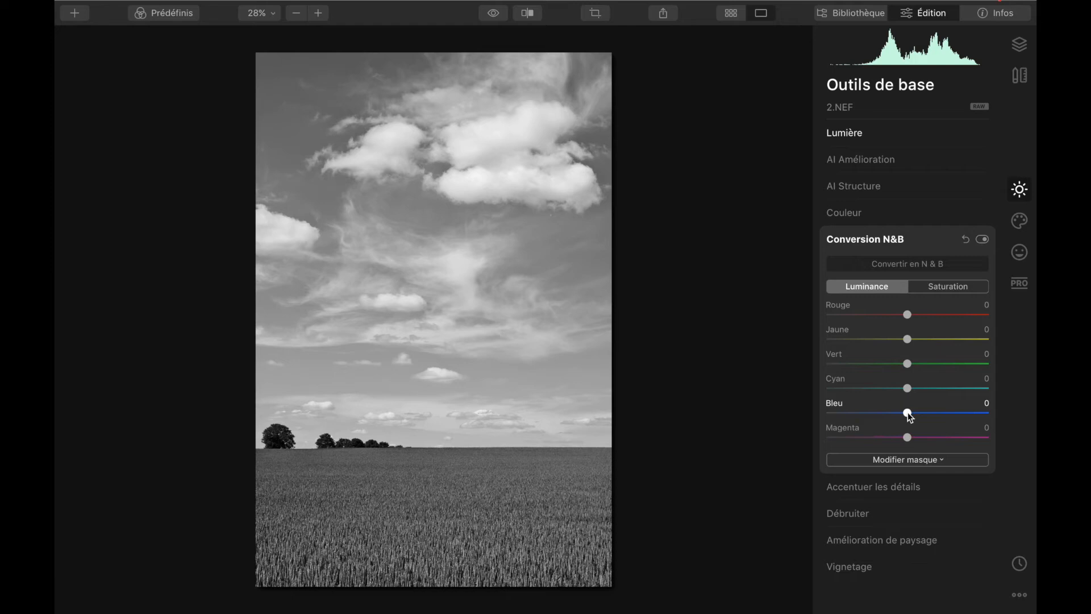
{"action": "left_click_drag", "start_coordinate": [908, 411], "coordinate": [861, 417]}
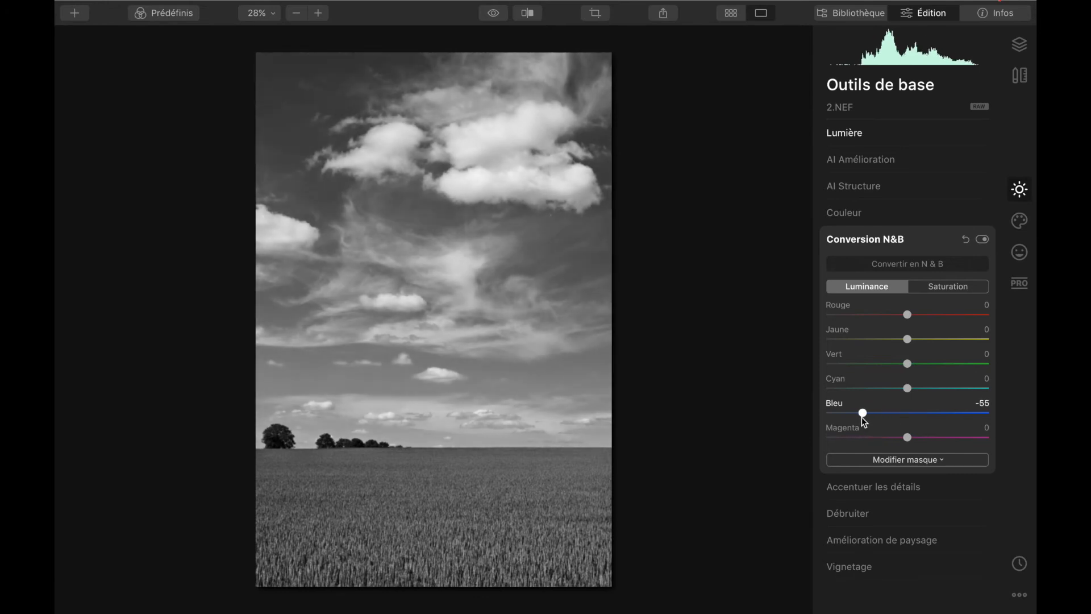
{"action": "left_click", "coordinate": [908, 413]}
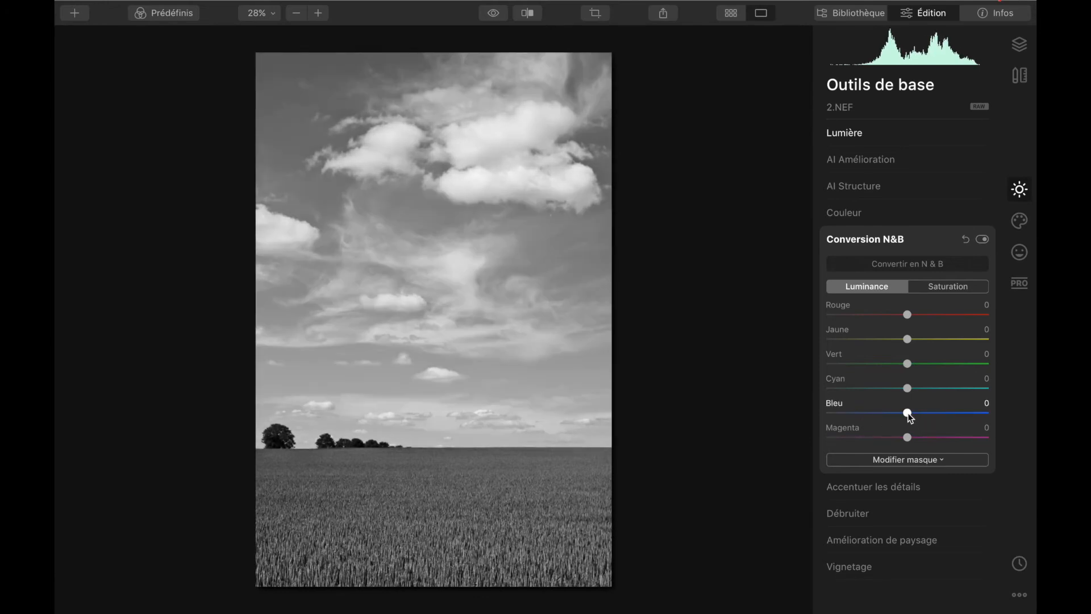
{"action": "left_click_drag", "start_coordinate": [908, 412], "coordinate": [891, 392]}
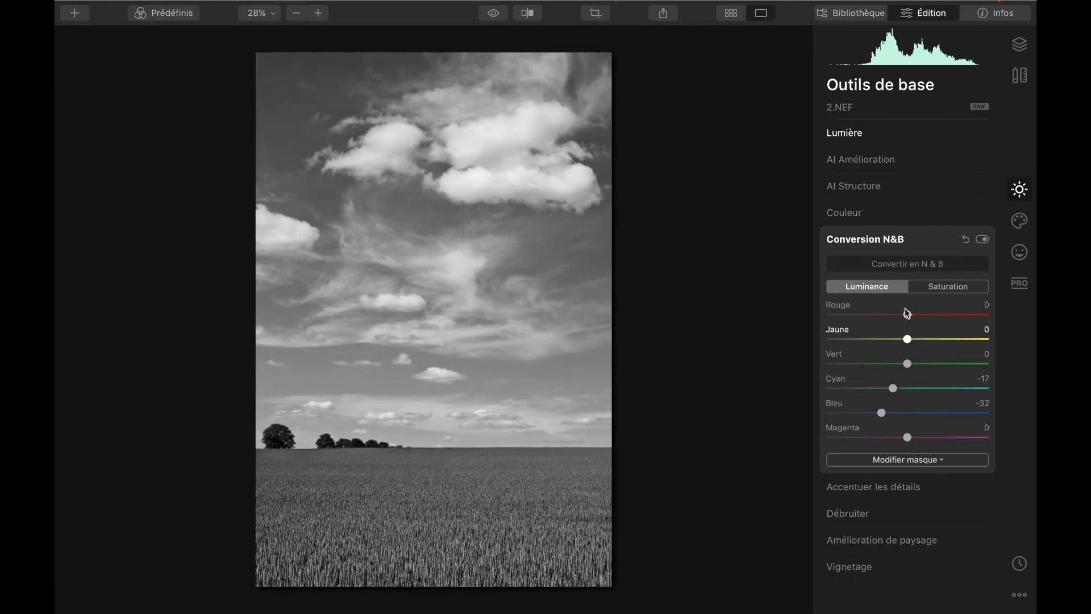
- Lower the highlights in Lumière by setting Hautes lum. to -15
{"action": "left_click", "coordinate": [845, 137]}
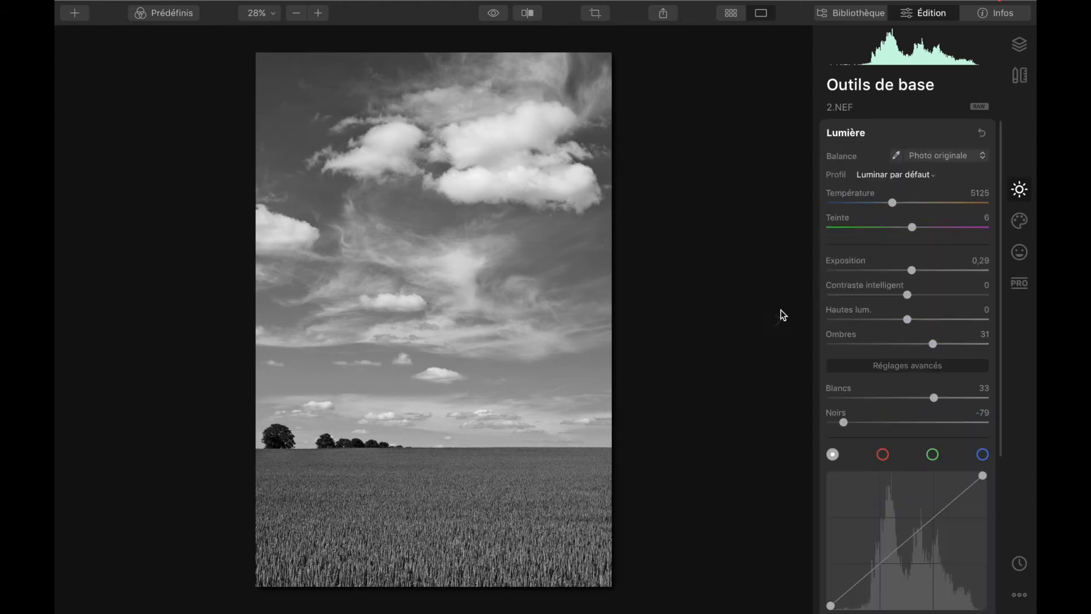
{"action": "scroll", "coordinate": [908, 386], "scroll_direction": "down", "scroll_amount": 2}
{"action": "scroll", "coordinate": [911, 406], "scroll_direction": "down", "scroll_amount": 5}
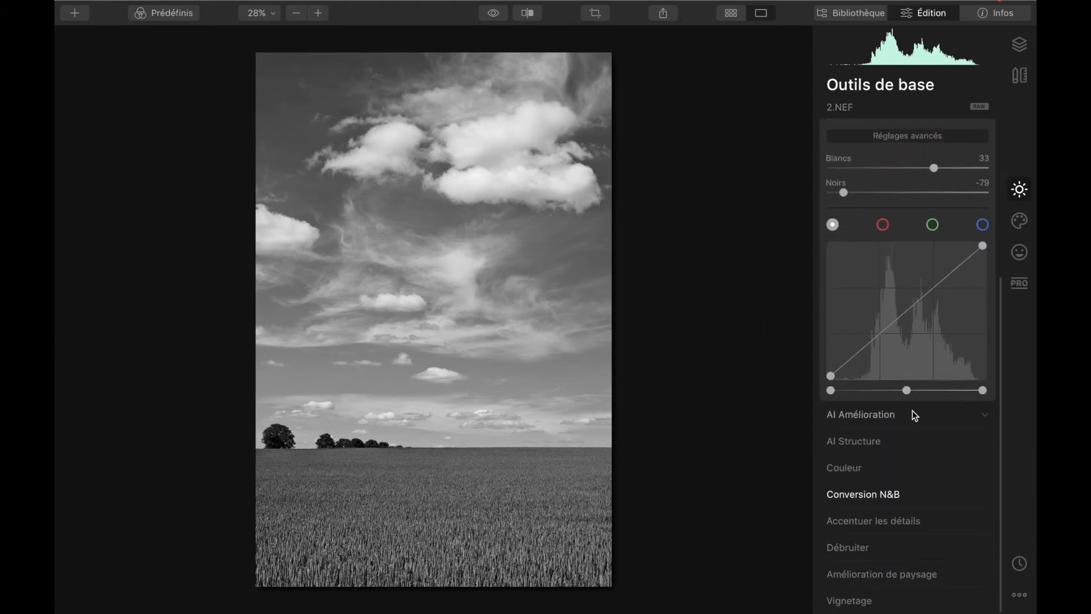
{"action": "scroll", "coordinate": [919, 453], "scroll_direction": "up", "scroll_amount": 7}
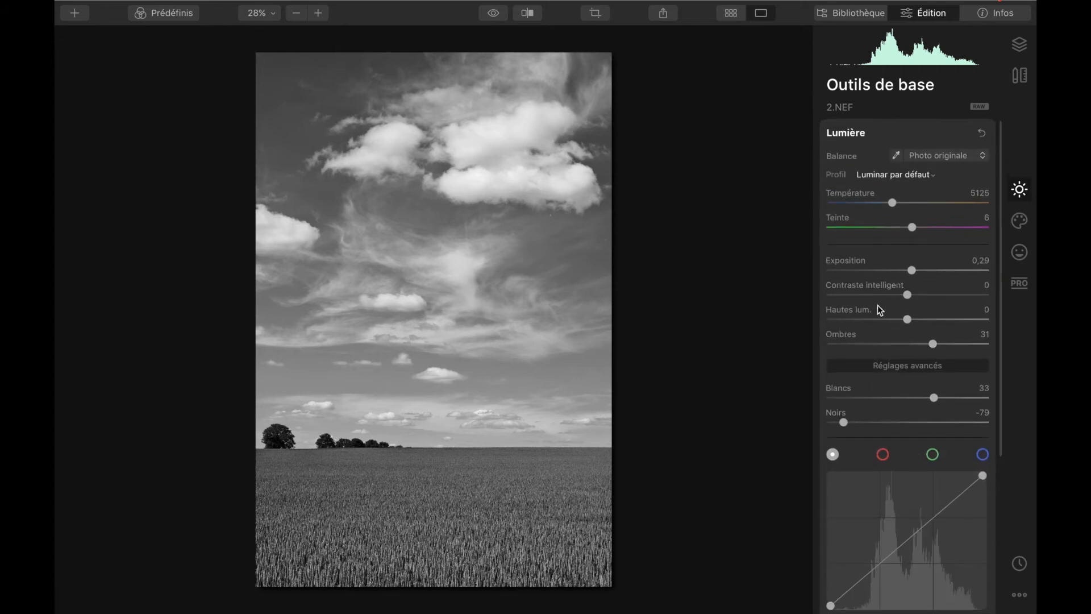
{"action": "mouse_move", "coordinate": [907, 319]}
{"action": "left_mouse_down"}
{"action": "mouse_move", "coordinate": [802, 313]}
{"action": "mouse_move", "coordinate": [910, 325]}
{"action": "mouse_move", "coordinate": [896, 321]}
{"action": "left_mouse_up"}
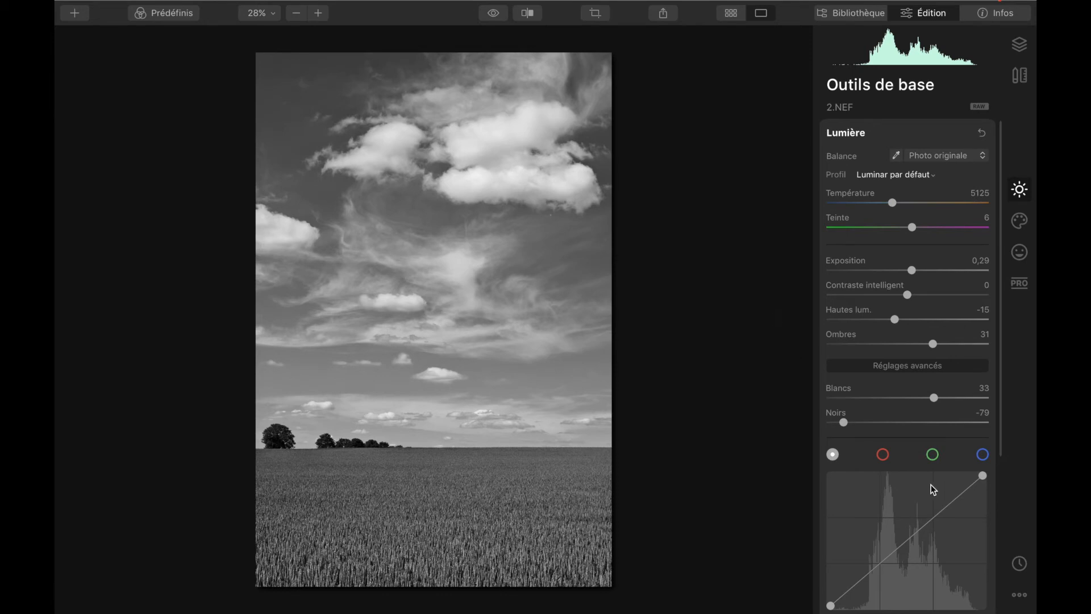
- Try darkening the edges with a Vignetage Quantité of -65, and reset the amount
{"action": "scroll", "coordinate": [955, 410], "scroll_direction": "down", "scroll_amount": 5}
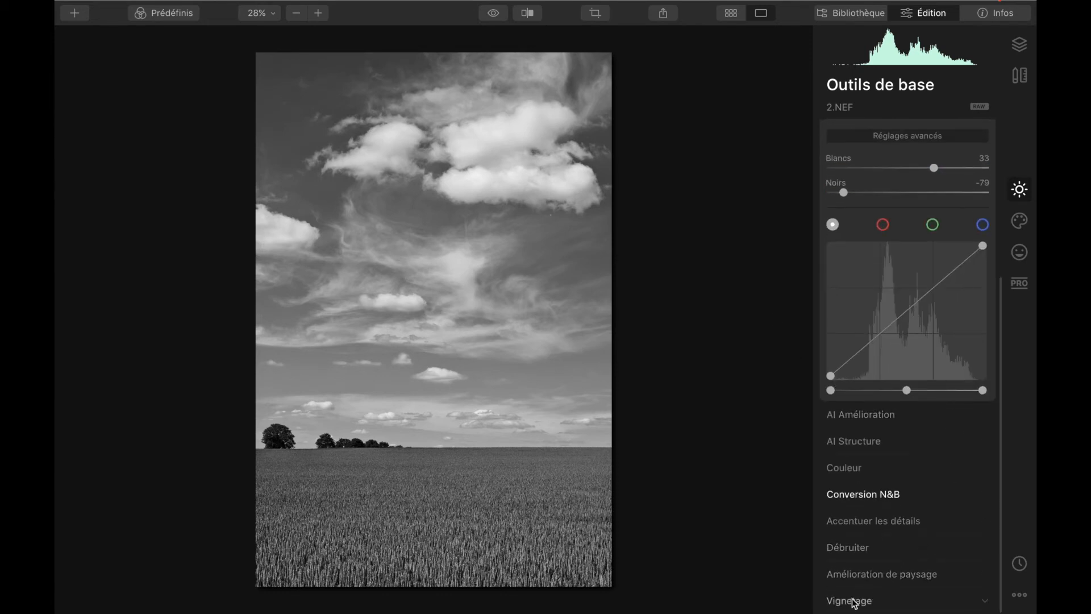
{"action": "left_click", "coordinate": [854, 601]}
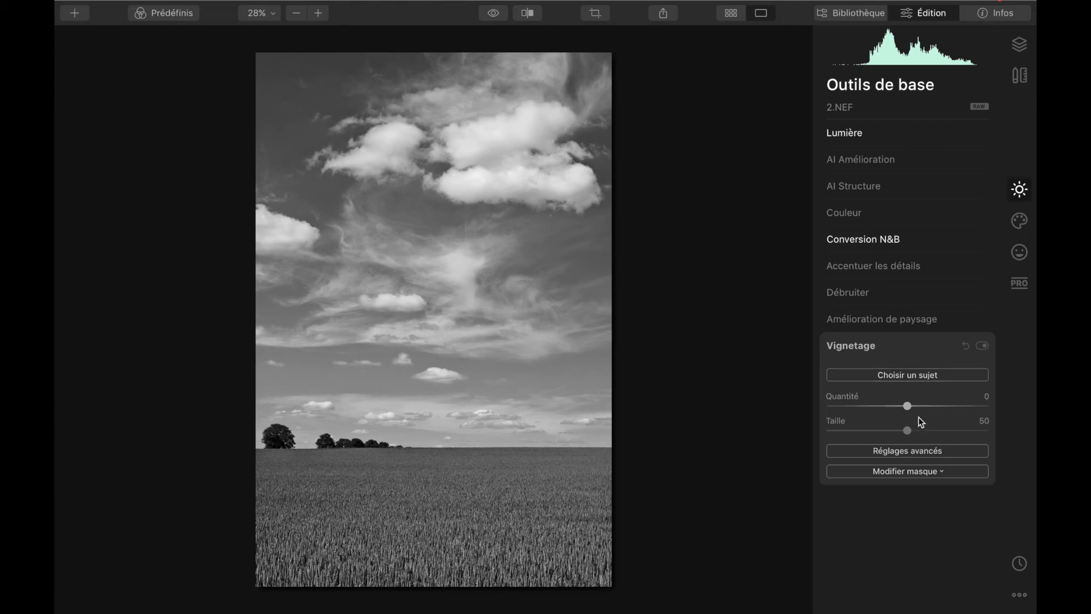
{"action": "left_click_drag", "start_coordinate": [905, 405], "coordinate": [903, 407]}
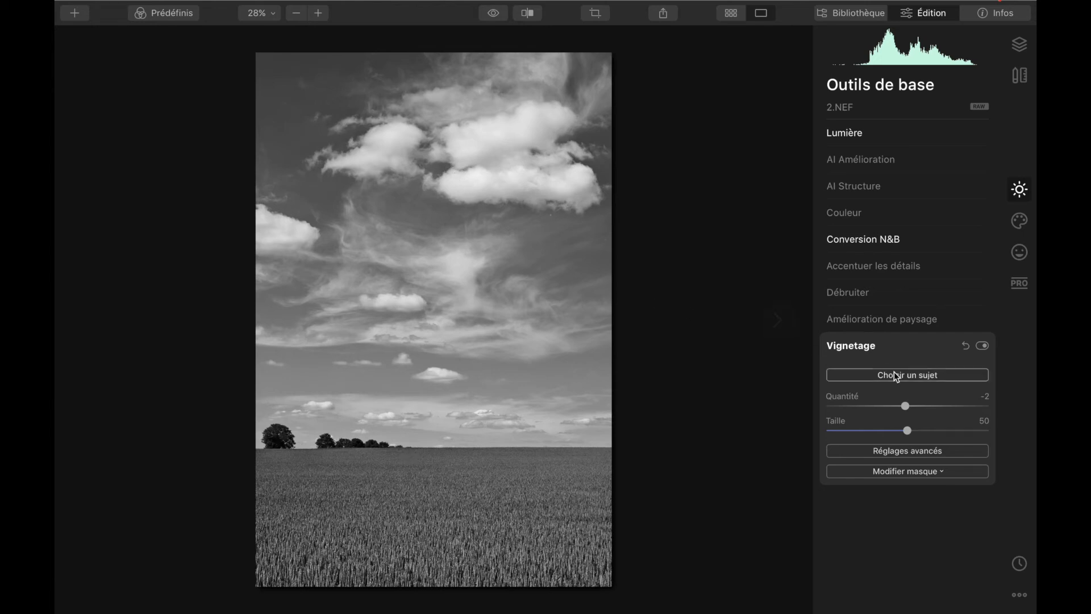
{"action": "left_click_drag", "start_coordinate": [907, 405], "coordinate": [858, 403]}
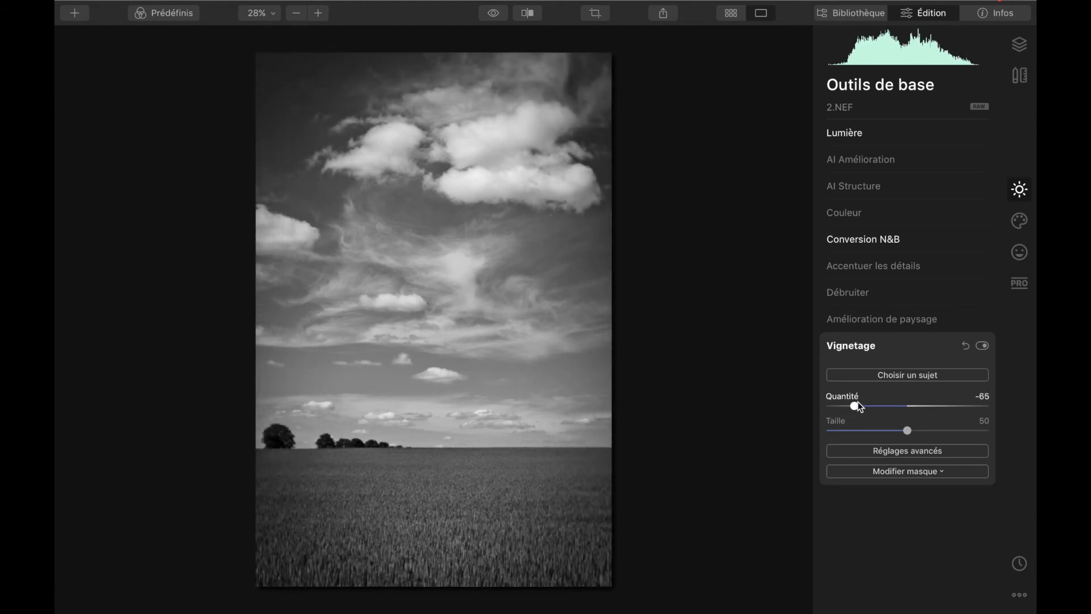
{"action": "double_click", "coordinate": [904, 406]}
- Brighten the whole photo in Lumière by setting Exposition to 0,44
{"action": "left_click", "coordinate": [846, 135]}
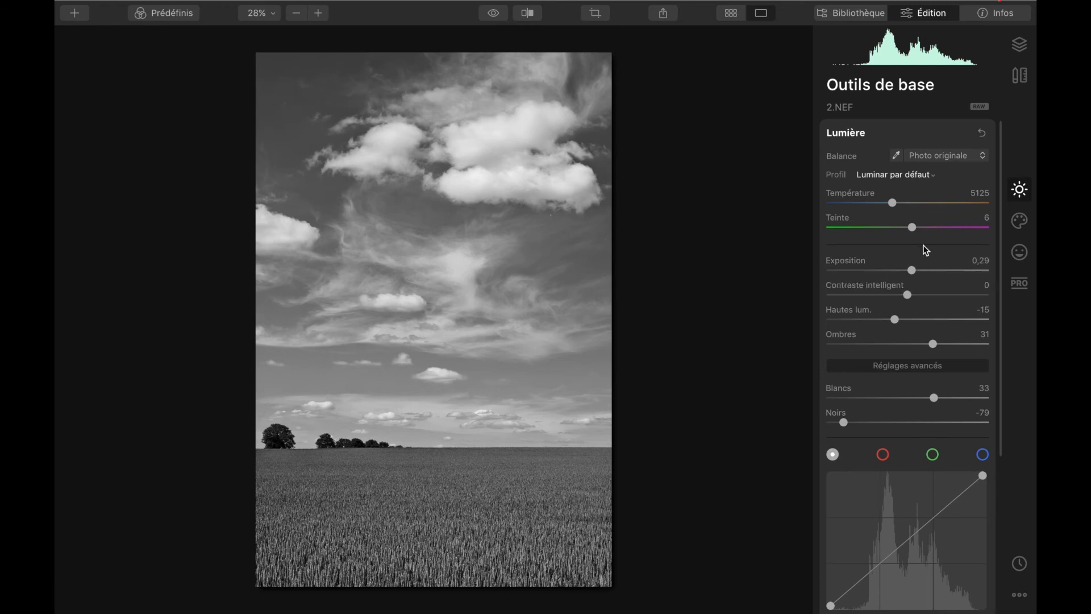
{"action": "left_click_drag", "start_coordinate": [913, 271], "coordinate": [915, 271]}
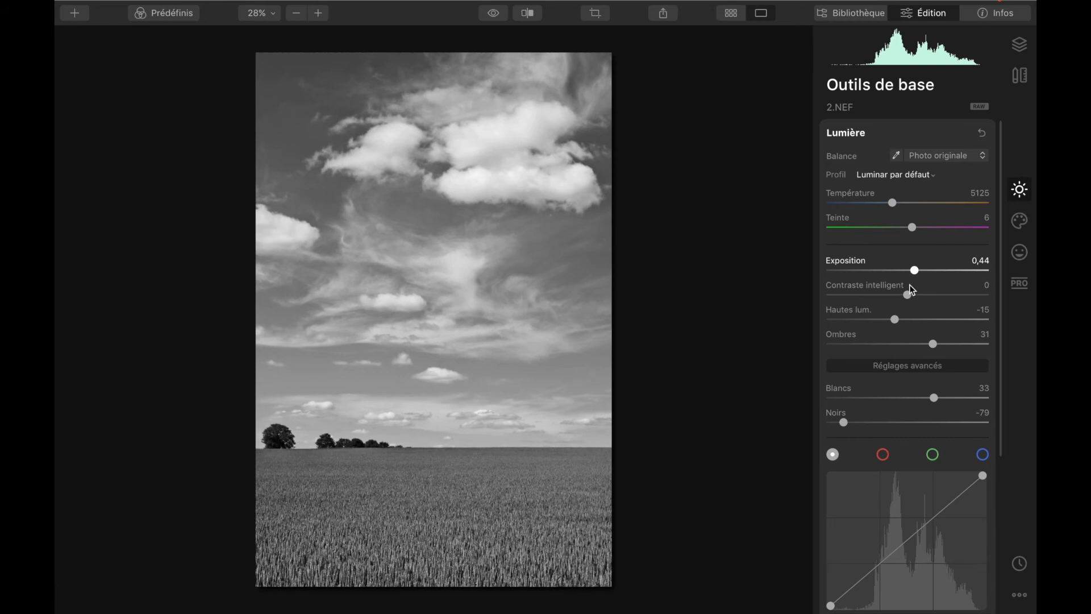
- Increase contrast in Lumière with a gentle S-shaped tone curve, slightly raising the upper quarter point and lowering the lower quarter point
{"action": "scroll", "coordinate": [915, 343], "scroll_direction": "down", "scroll_amount": 5}
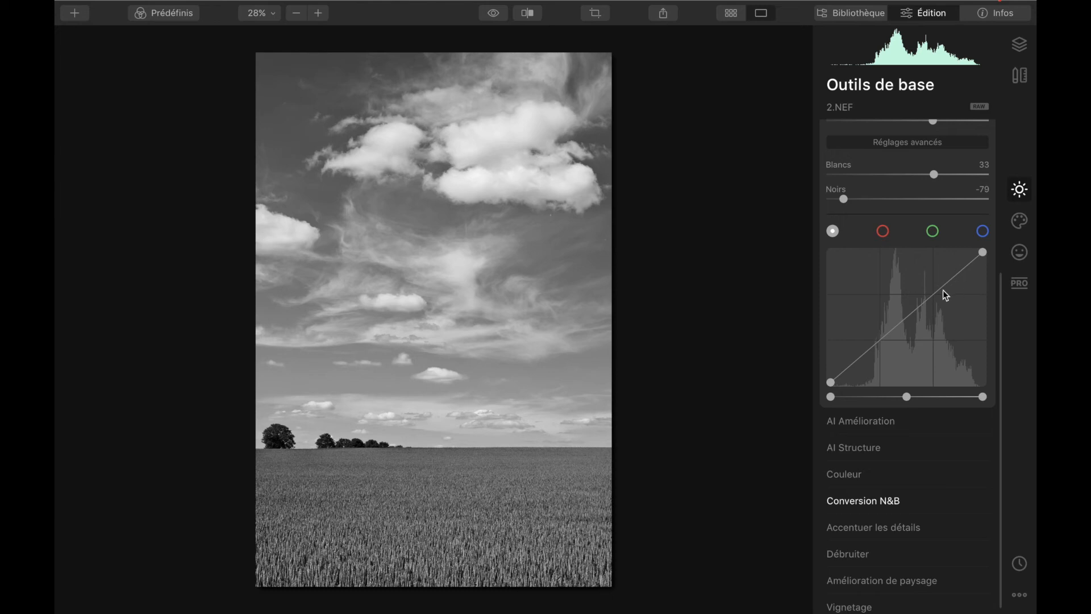
{"action": "left_click_drag", "start_coordinate": [938, 297], "coordinate": [932, 290]}
{"action": "left_click_drag", "start_coordinate": [878, 346], "coordinate": [879, 347]}
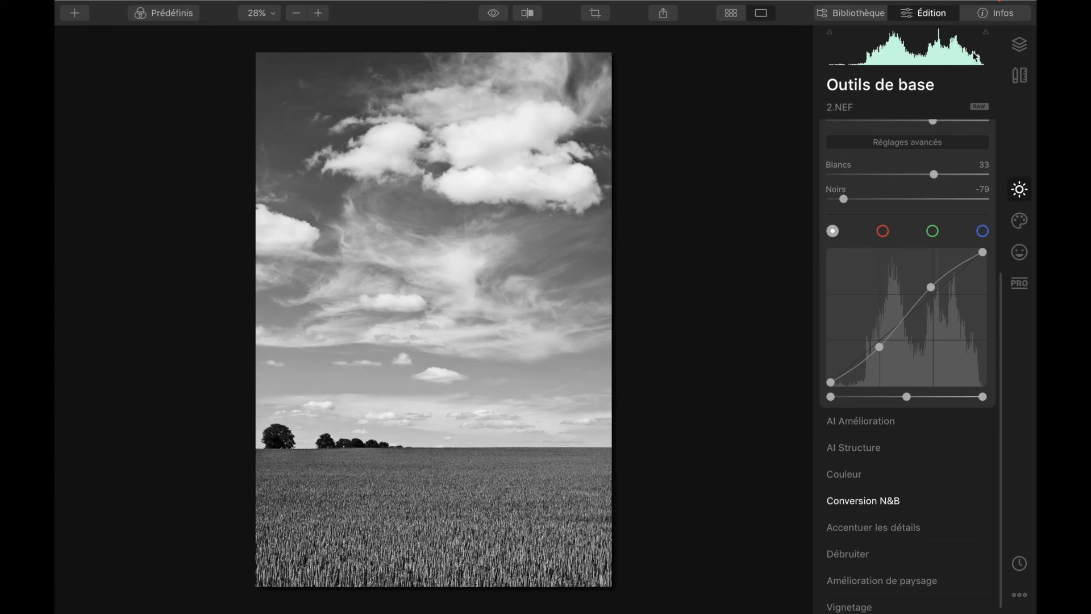
- Darken the shadows a little more by shifting the tone curve's lower point slightly toward the midtones
{"action": "scroll", "coordinate": [925, 249], "scroll_direction": "up", "scroll_amount": 3}
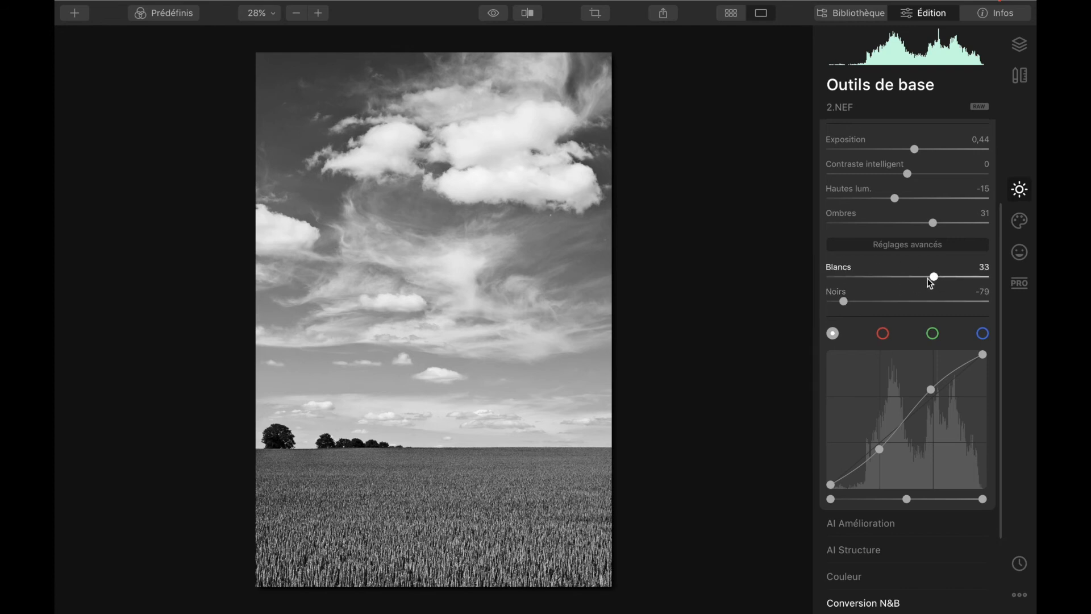
{"action": "scroll", "coordinate": [898, 415], "scroll_direction": "down", "scroll_amount": 3}
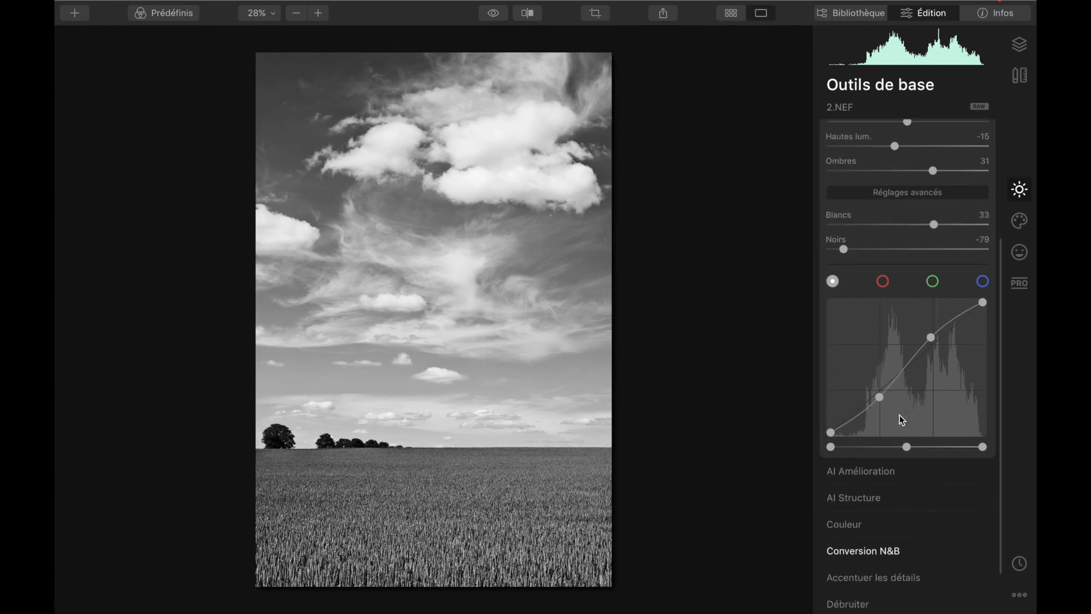
{"action": "scroll", "coordinate": [920, 343], "scroll_direction": "up", "scroll_amount": 1}
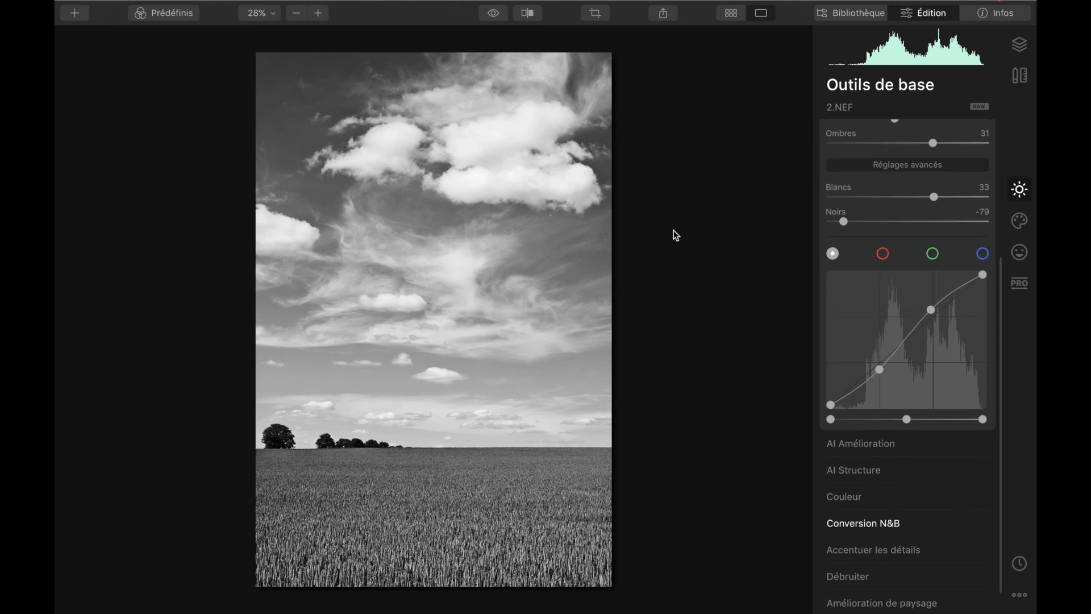
{"action": "mouse_move", "coordinate": [880, 370]}
{"action": "left_mouse_down"}
{"action": "mouse_move", "coordinate": [888, 381]}
{"action": "mouse_move", "coordinate": [884, 370]}
{"action": "left_mouse_up"}
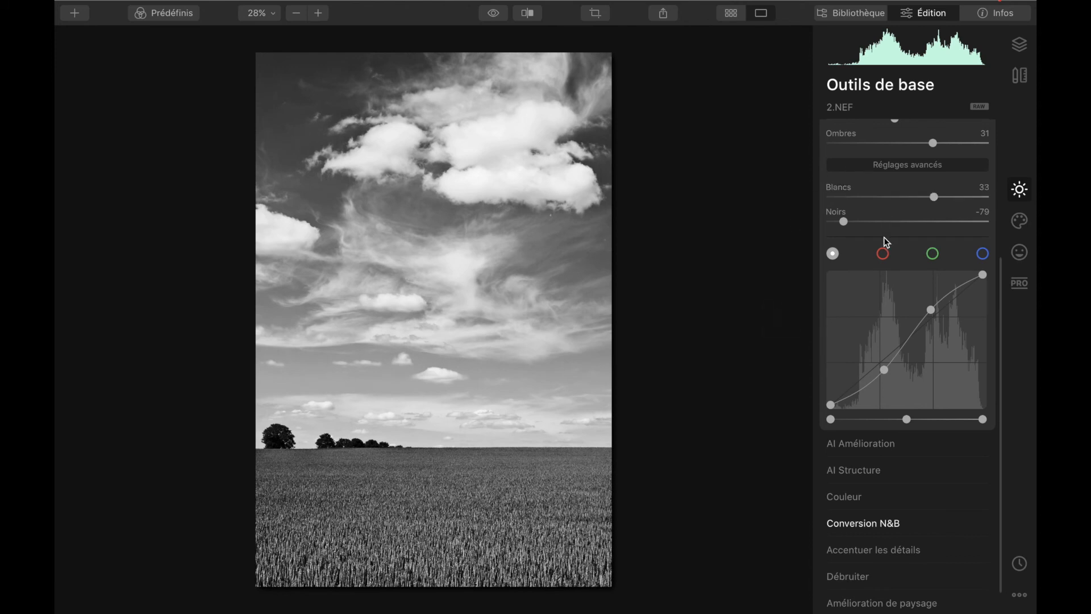
{"action": "scroll", "coordinate": [952, 340], "scroll_direction": "down", "scroll_amount": 1}
{"action": "scroll", "coordinate": [950, 370], "scroll_direction": "down", "scroll_amount": 2}
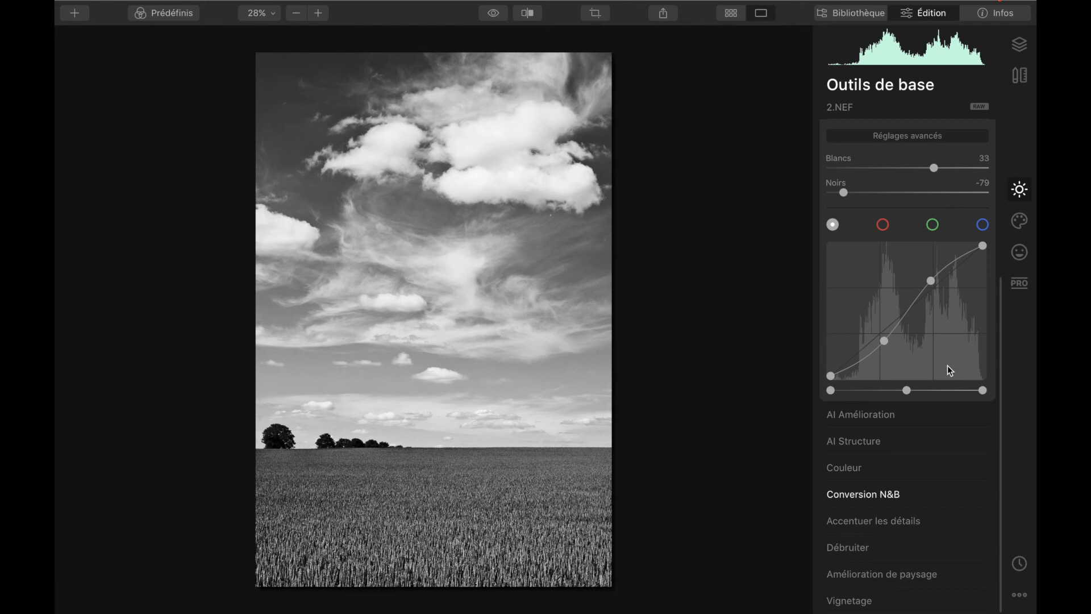
{"action": "scroll", "coordinate": [949, 339], "scroll_direction": "up", "scroll_amount": 5}
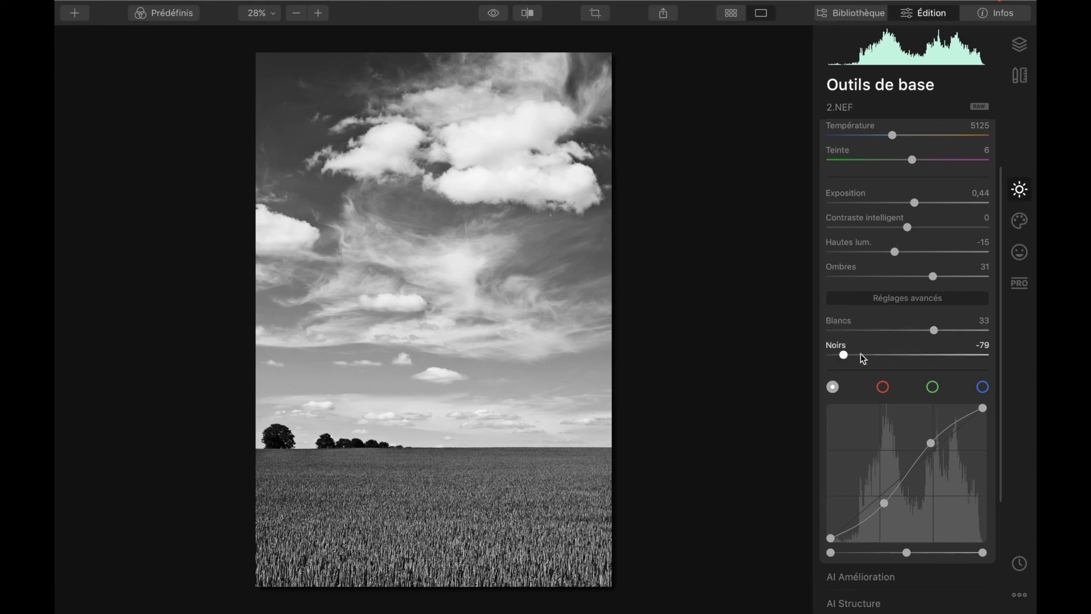
{"action": "scroll", "coordinate": [932, 392], "scroll_direction": "down", "scroll_amount": 2}
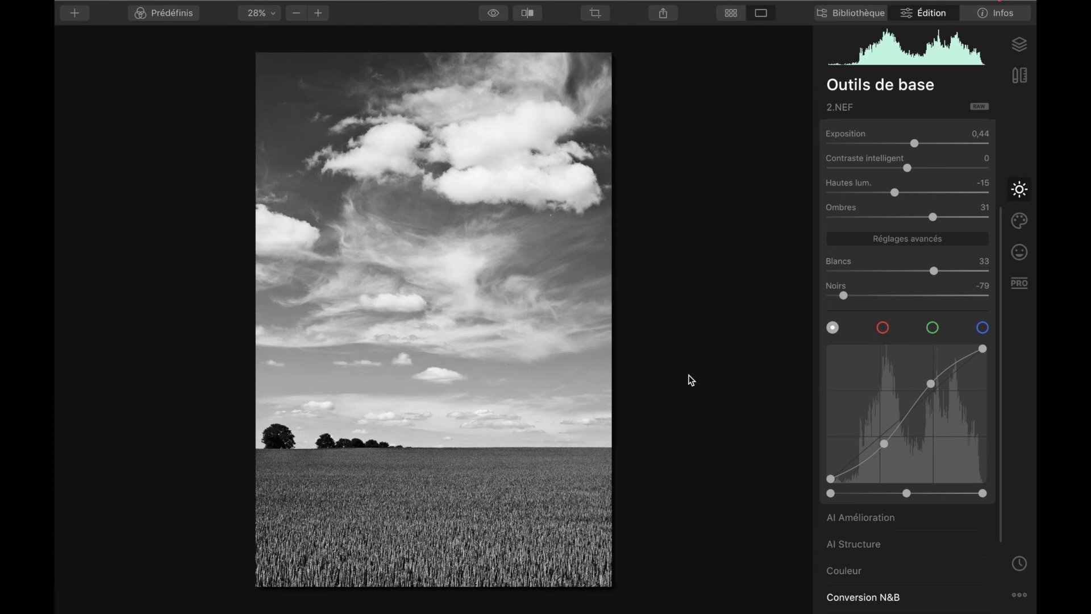
{"action": "scroll", "coordinate": [921, 388], "scroll_direction": "down", "scroll_amount": 3}
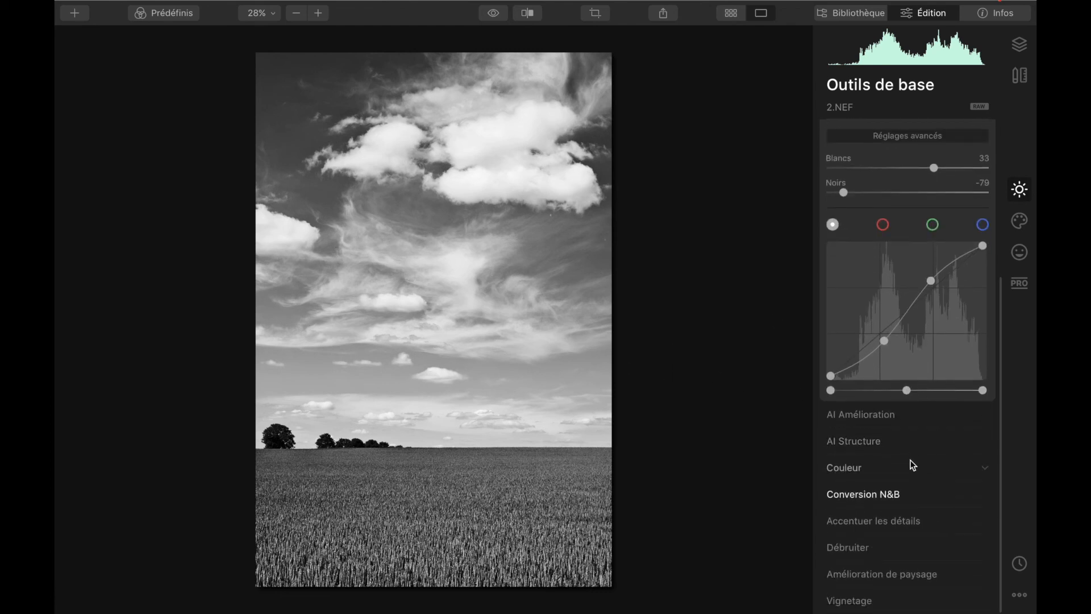
{"action": "scroll", "coordinate": [898, 431], "scroll_direction": "up", "scroll_amount": 5}
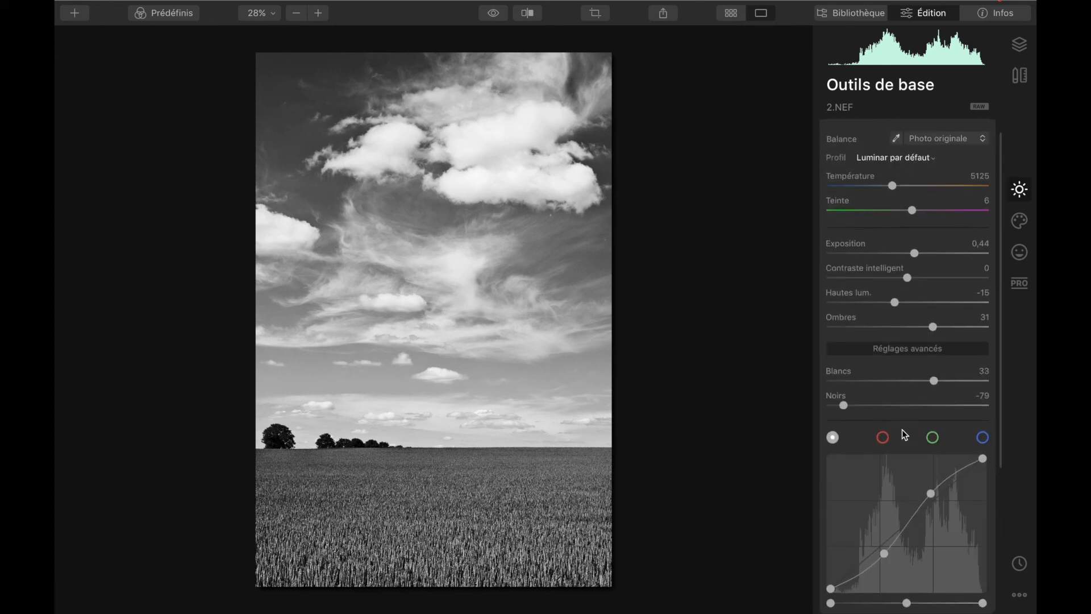
{"action": "scroll", "coordinate": [901, 428], "scroll_direction": "down", "scroll_amount": 2}
{"action": "scroll", "coordinate": [904, 436], "scroll_direction": "down", "scroll_amount": 1}
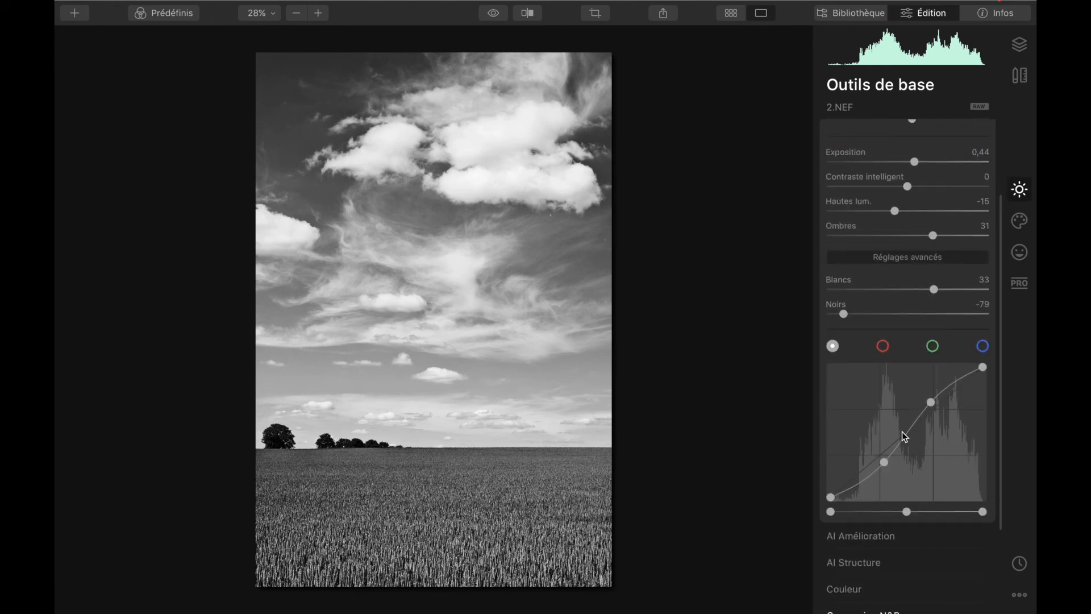